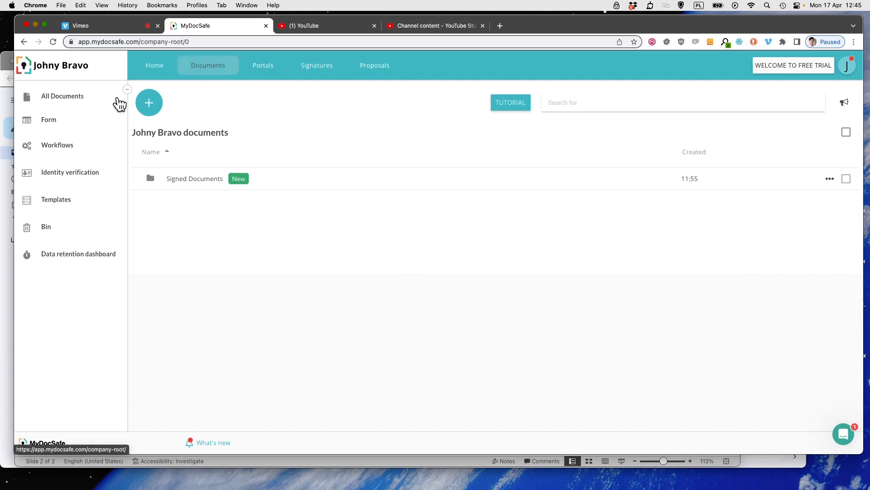
Start a new untitled form from the Form entry in the Documents sidebar.
left_click(53, 121)
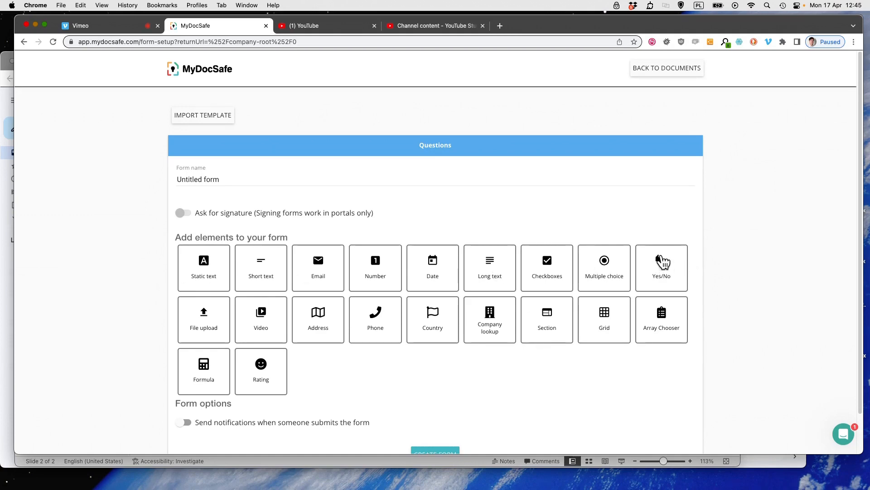
left_click(436, 265)
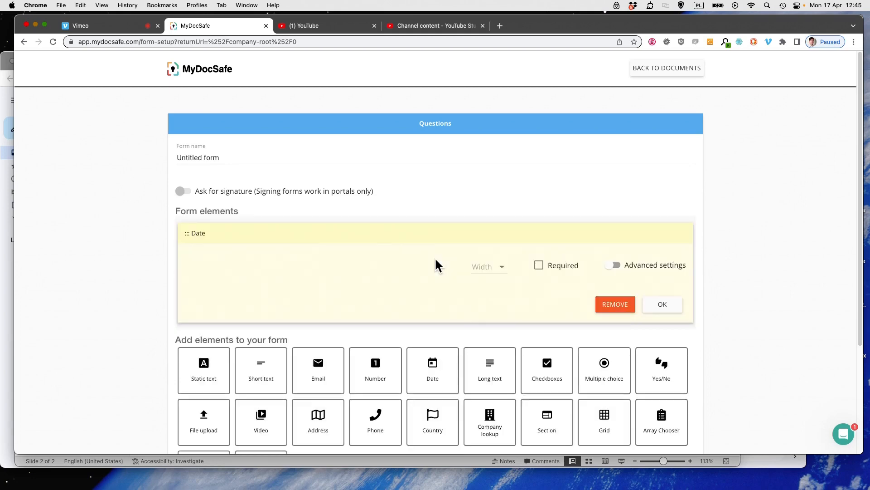
left_click(297, 266)
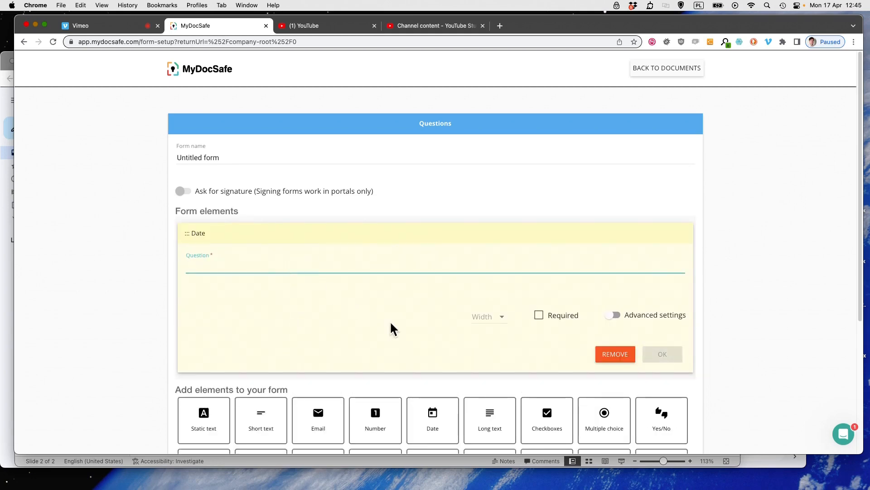
left_click(612, 315)
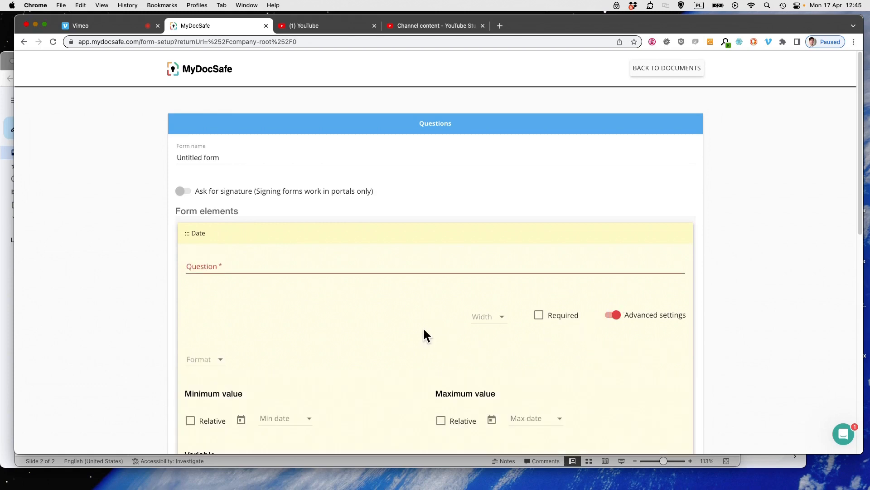
scroll(421, 329, "down", 2)
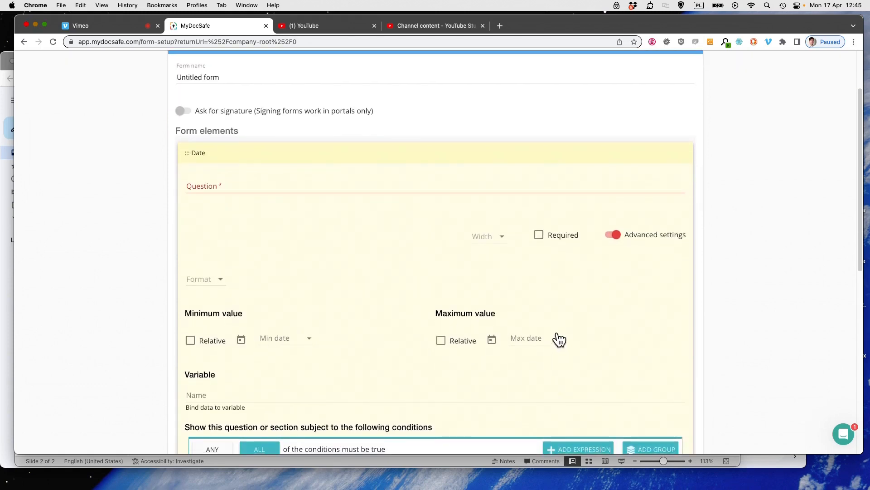
scroll(558, 338, "down", 2)
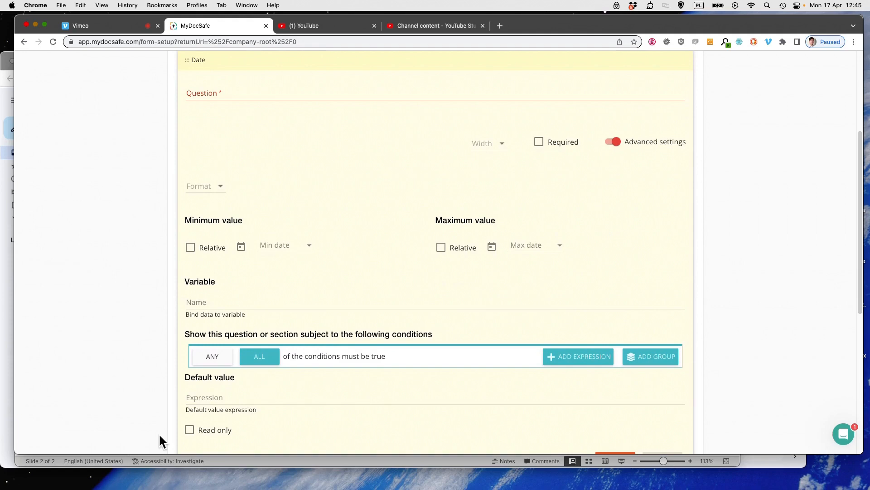
scroll(181, 408, "up", 4)
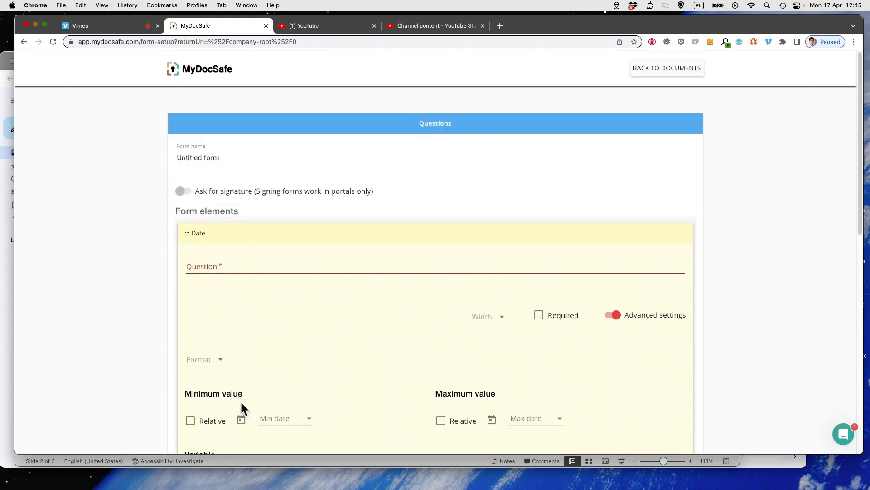
scroll(242, 402, "down", 5)
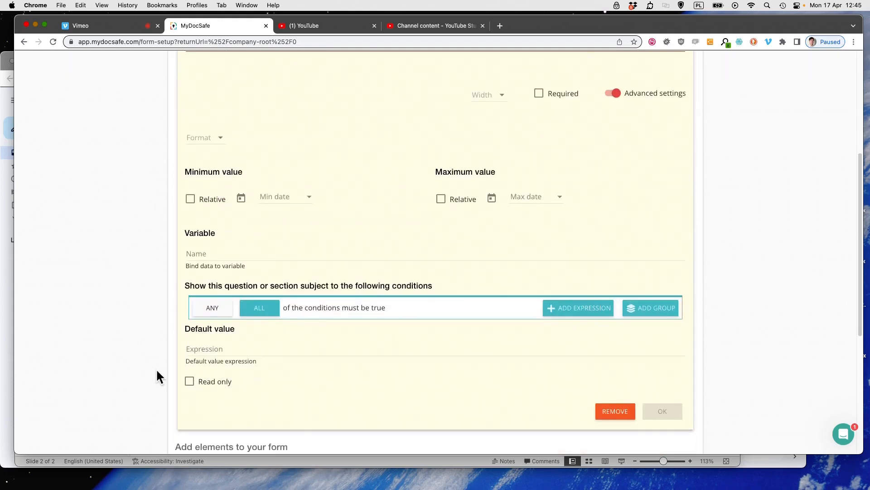
left_click(614, 411)
left_click(520, 271)
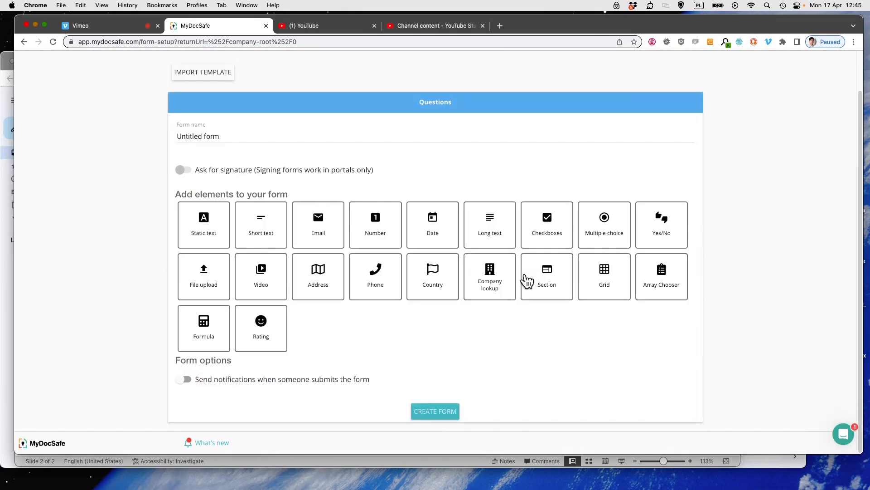
left_click(265, 231)
scroll(277, 288, "up", 5)
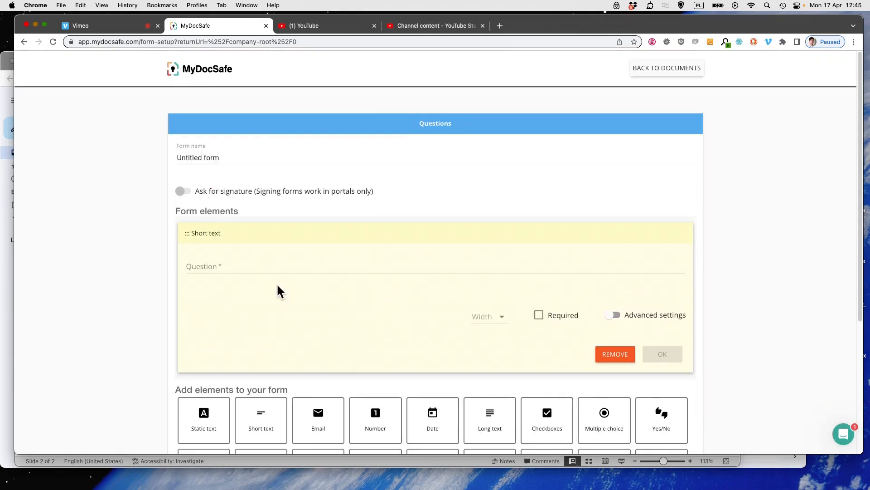
left_click(252, 268)
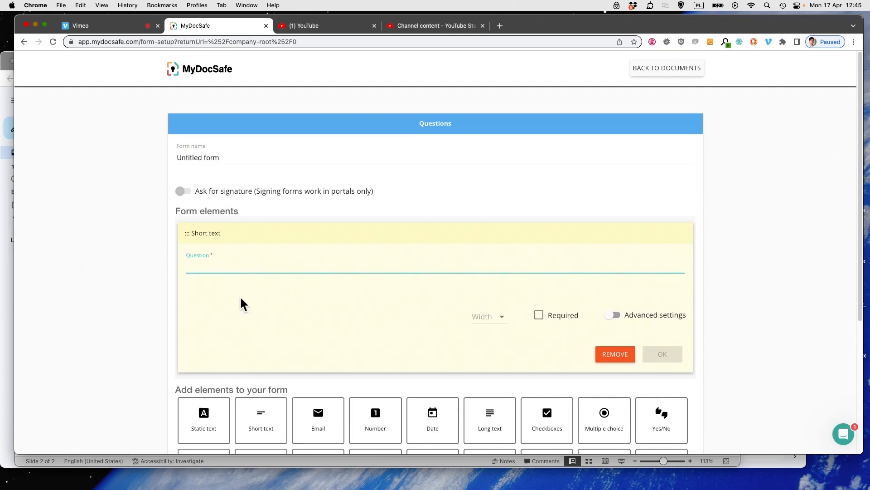
left_click(541, 318)
left_click(540, 317)
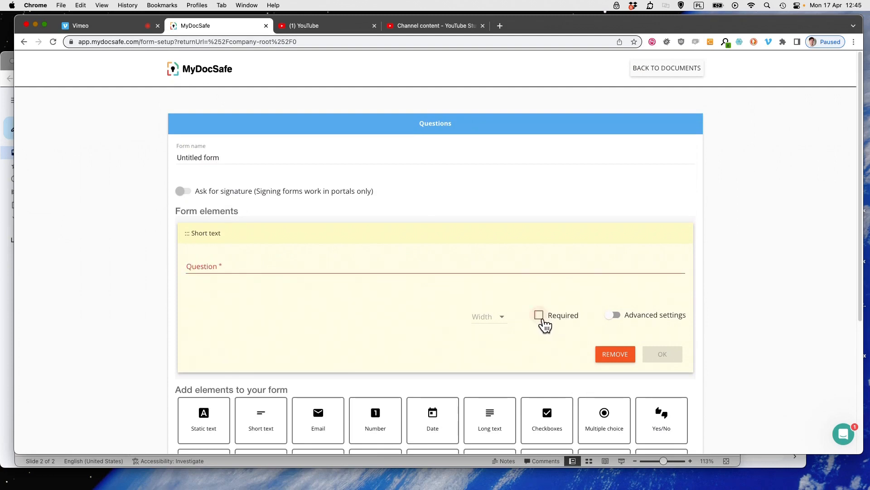
left_click(614, 313)
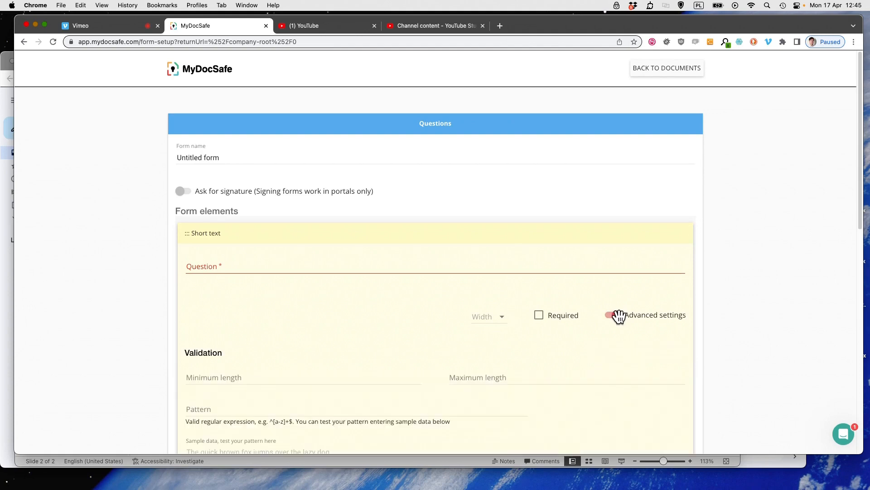
scroll(432, 352, "down", 1)
scroll(422, 352, "down", 3)
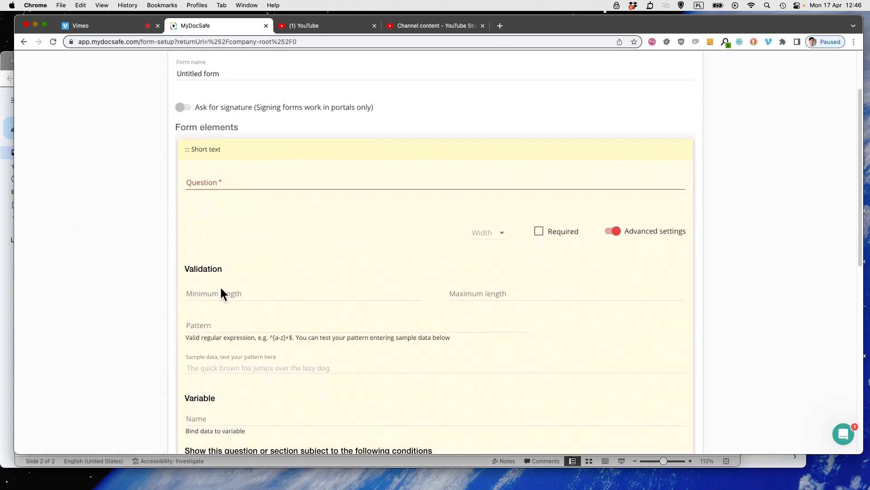
left_click(223, 293)
left_click(492, 293)
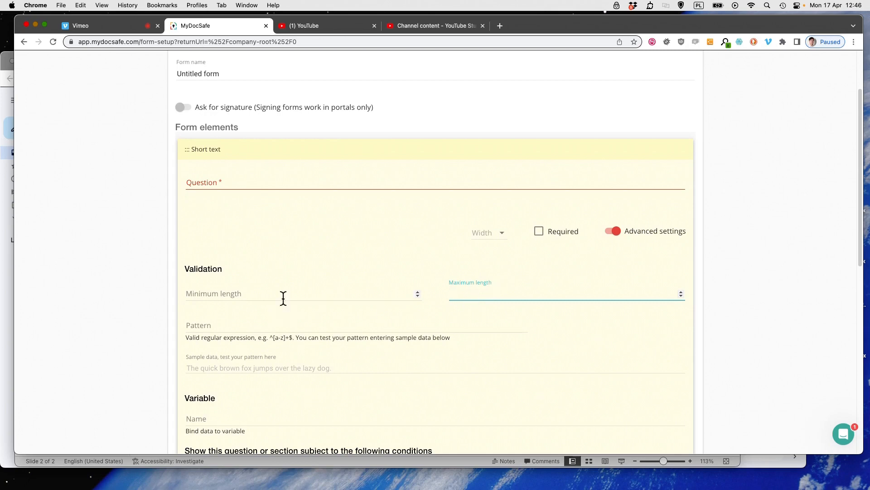
scroll(501, 296, "down", 5)
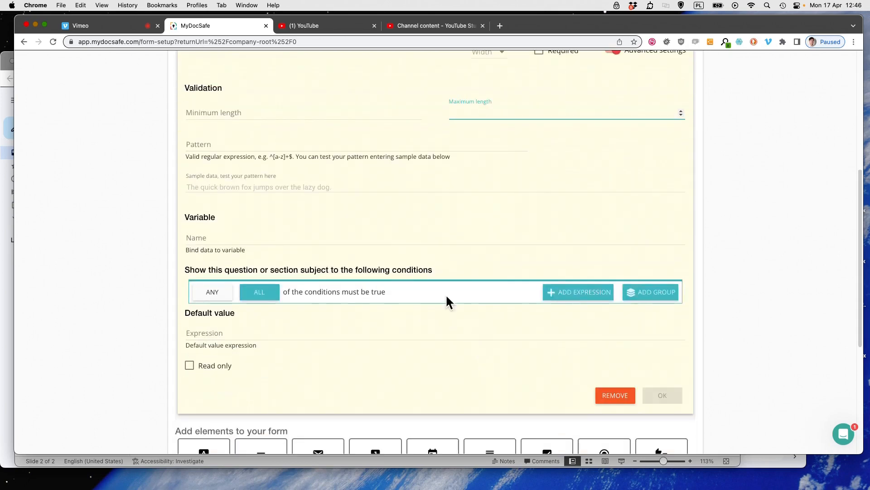
left_click(614, 395)
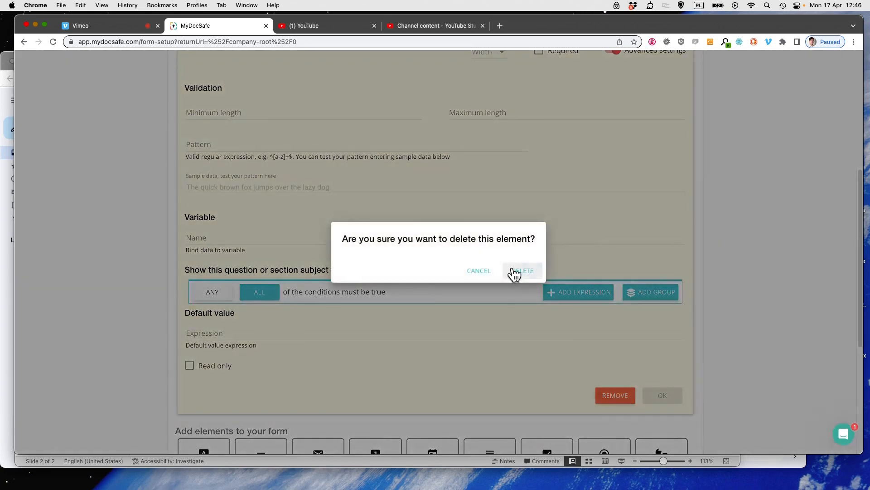
left_click(515, 272)
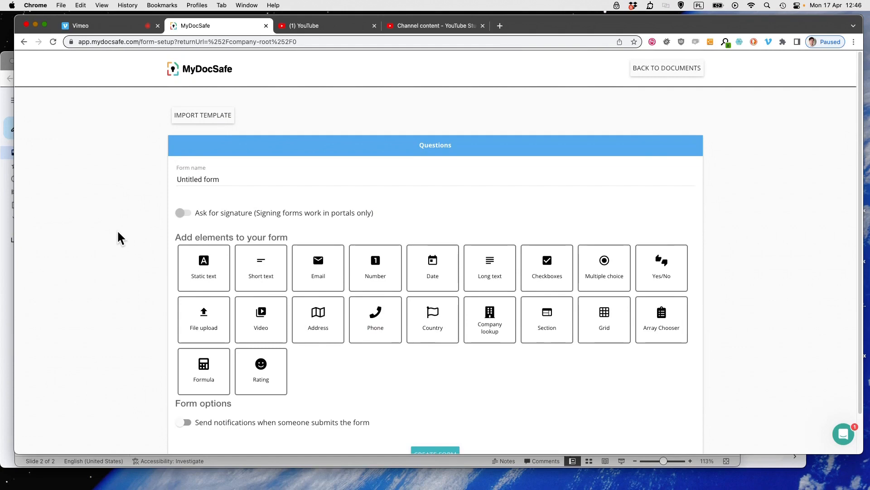
Import the Trustee / Director Information template into the new form.
left_click(203, 116)
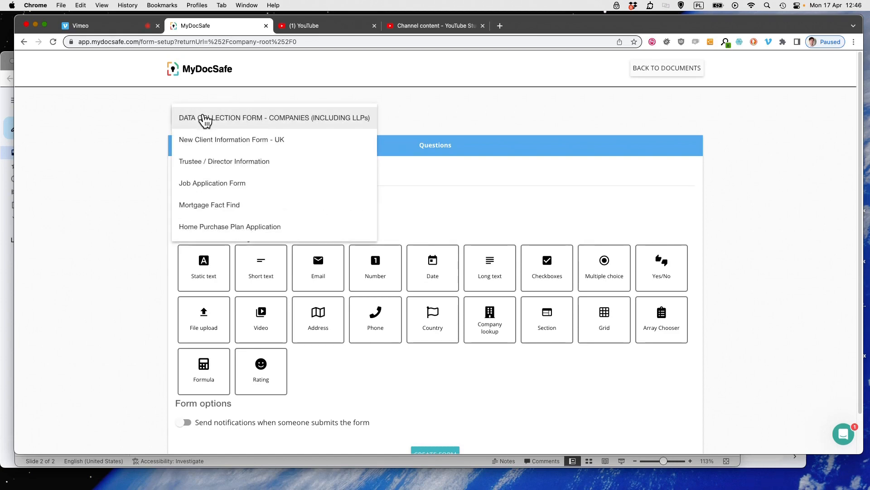
left_click(240, 162)
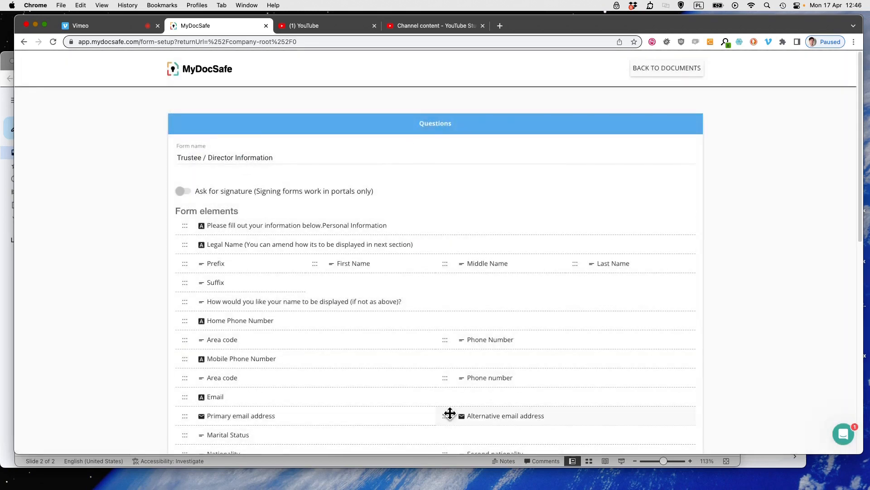
Save the imported template as a finished form with CREATE FORM.
scroll(450, 413, "down", 20)
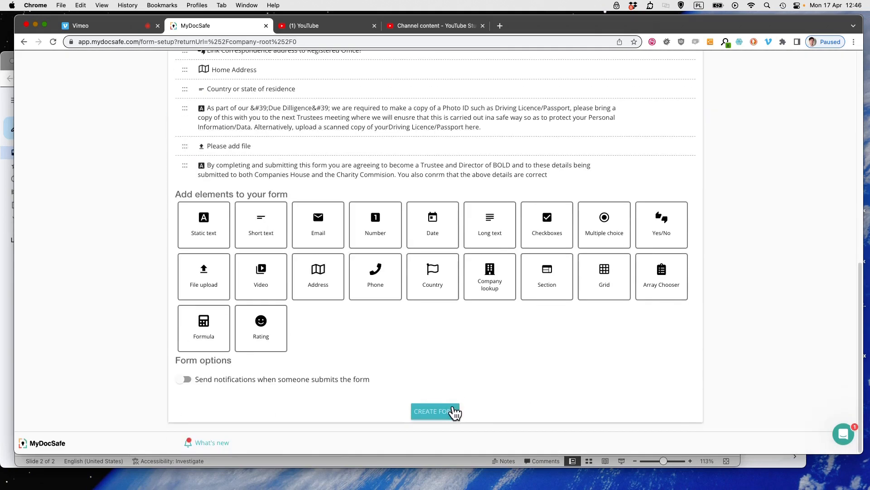
left_click(428, 413)
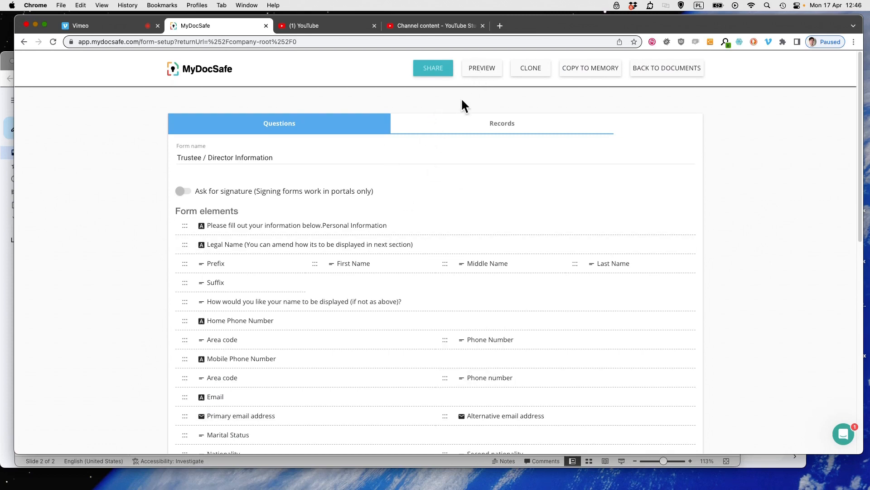
left_click(483, 72)
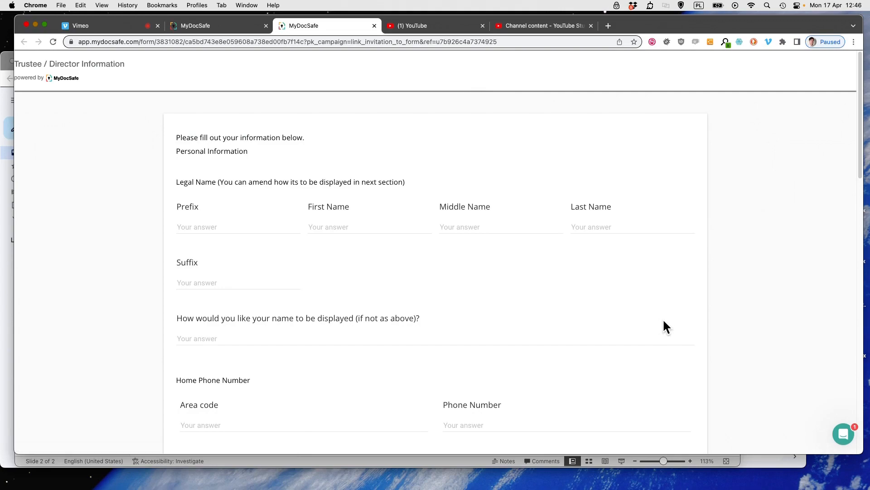
scroll(664, 319, "down", 2)
scroll(667, 322, "down", 15)
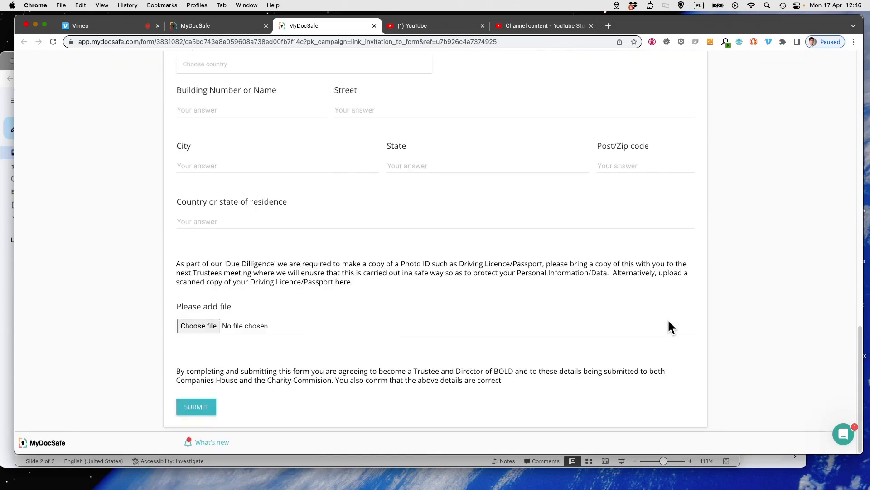
scroll(669, 322, "up", 3)
scroll(668, 318, "down", 3)
scroll(612, 299, "up", 15)
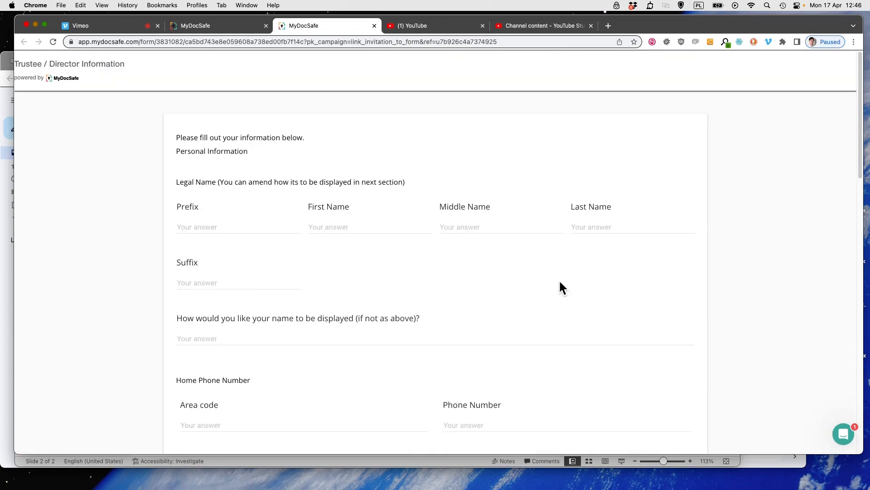
left_click(235, 25)
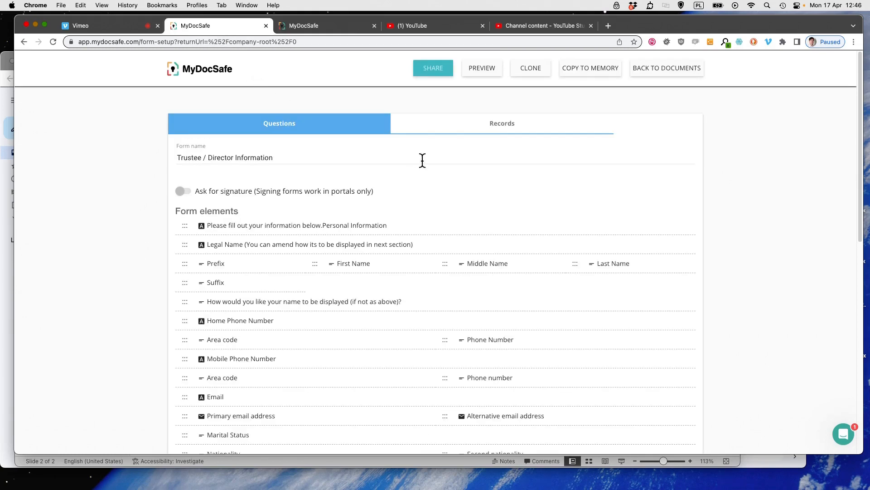
Open the form's sharing options, reviewing the share link, email and embed-code choices.
left_click(427, 71)
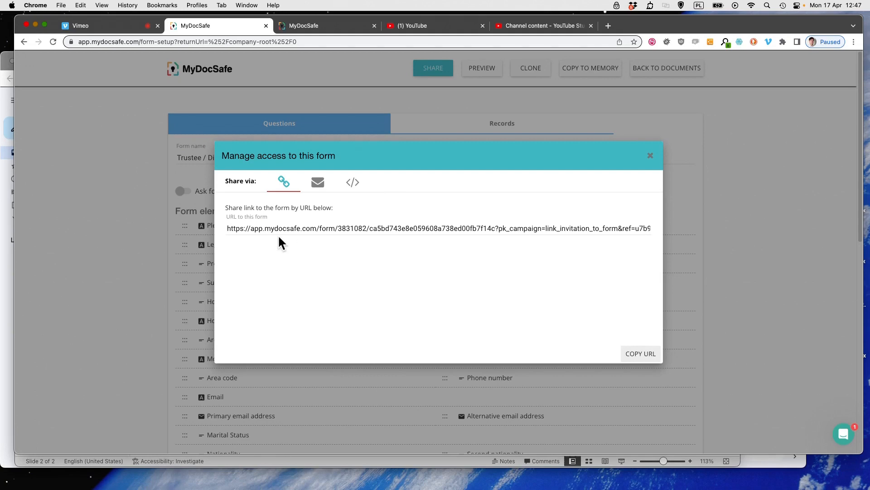
left_click(266, 229)
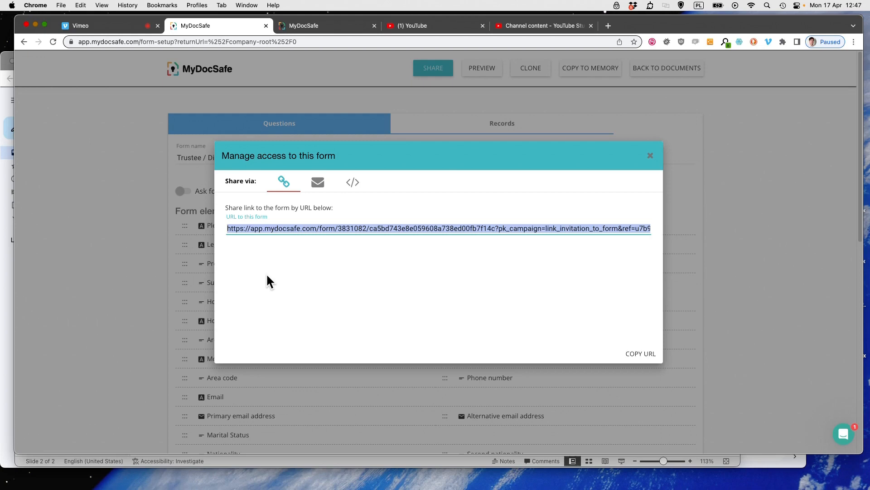
left_click(318, 182)
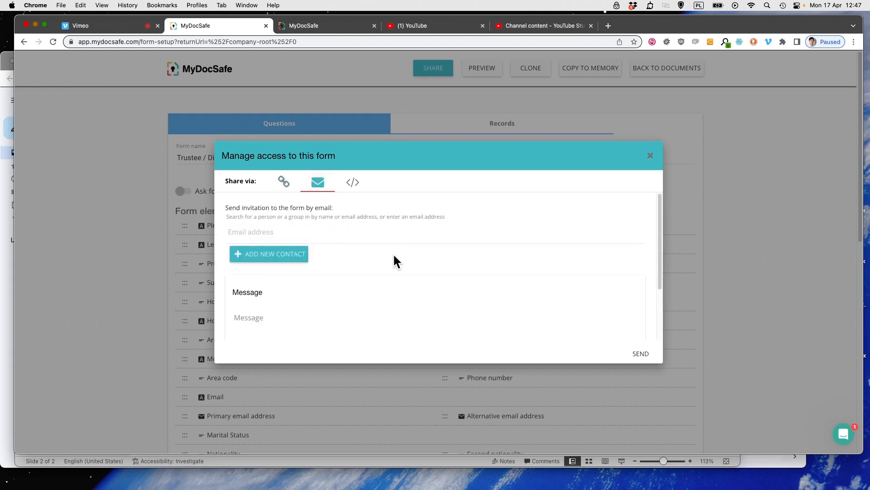
left_click(352, 182)
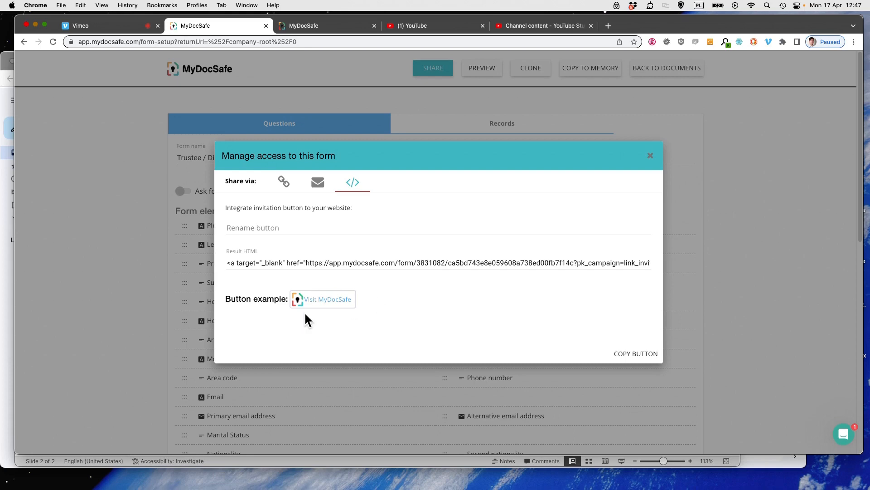
left_click(232, 263)
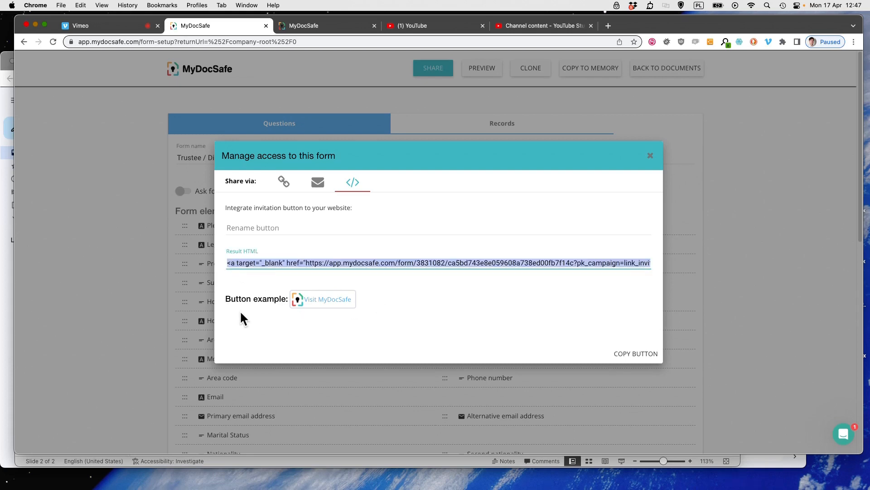
left_click(319, 184)
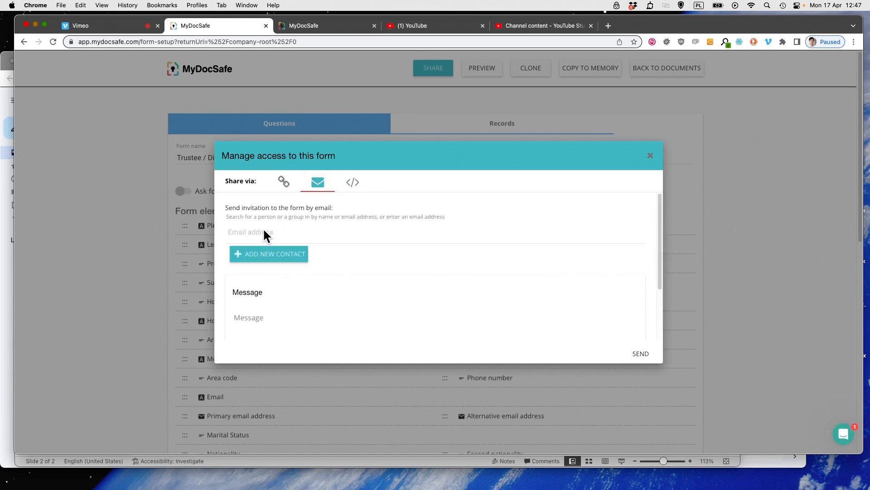
Add the client's e-mail address as the invitation recipient.
left_click(263, 233)
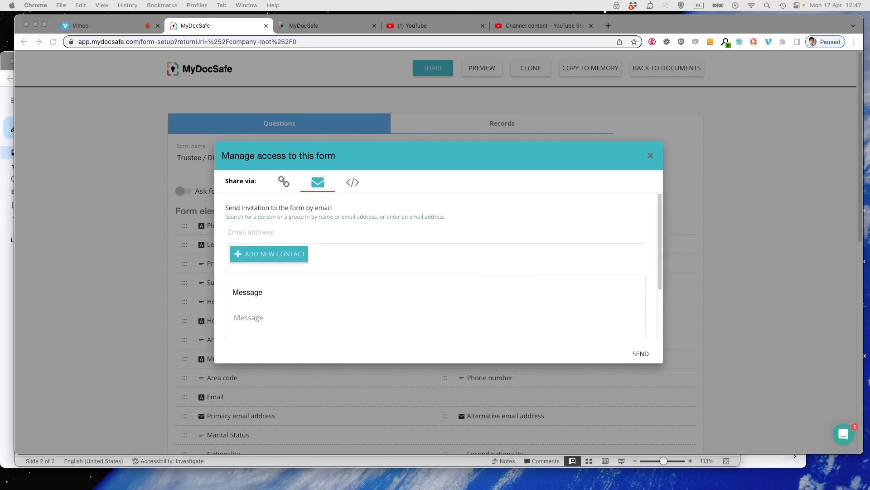
left_click(262, 230)
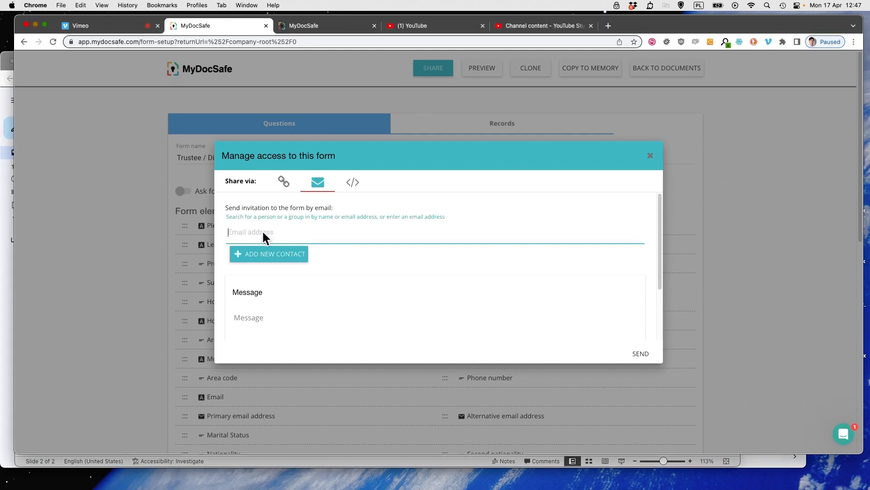
key("super+v")
left_click(267, 255)
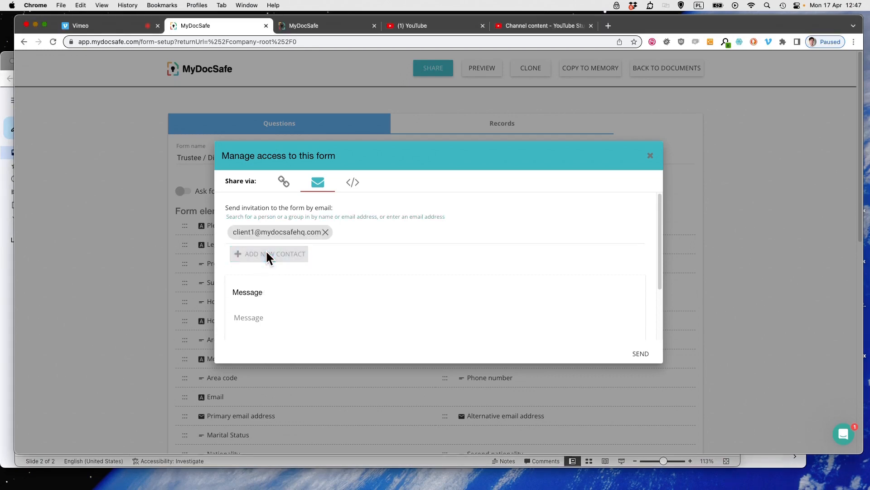
Send the invitation 'Hello, Please fill out this questionnaire. Thanks,' with a sign-off, then close sharing.
left_click(260, 317)
type("Hello, ")
type("Pleas")
type("e fill out this qu")
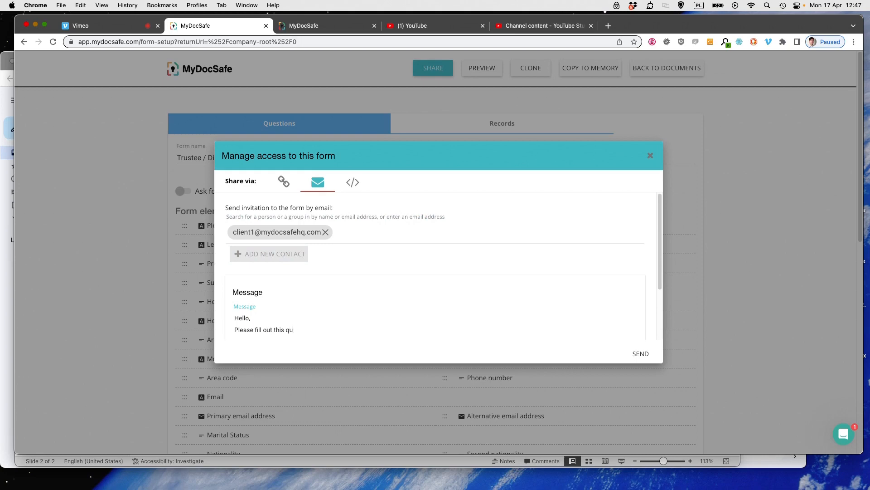
type("estionnaire.")
key("Return")
type("Tha")
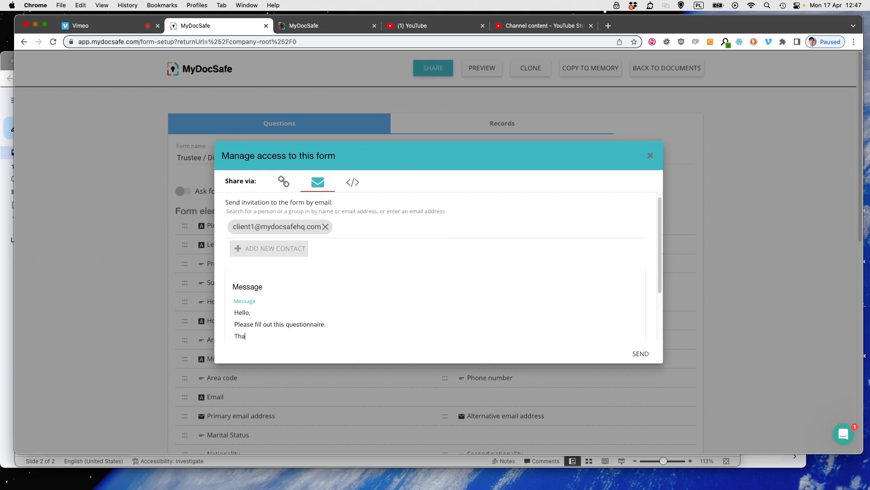
type("nks,")
key("Return")
type("Johny")
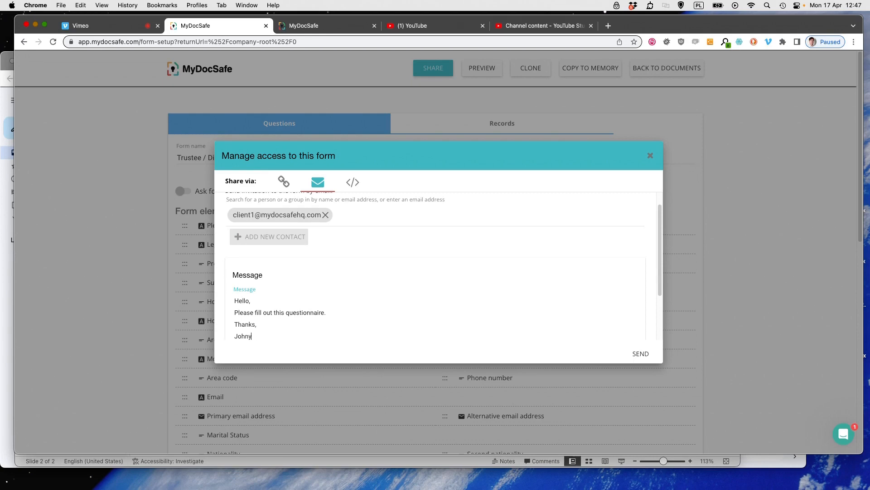
left_click(645, 354)
left_click(651, 159)
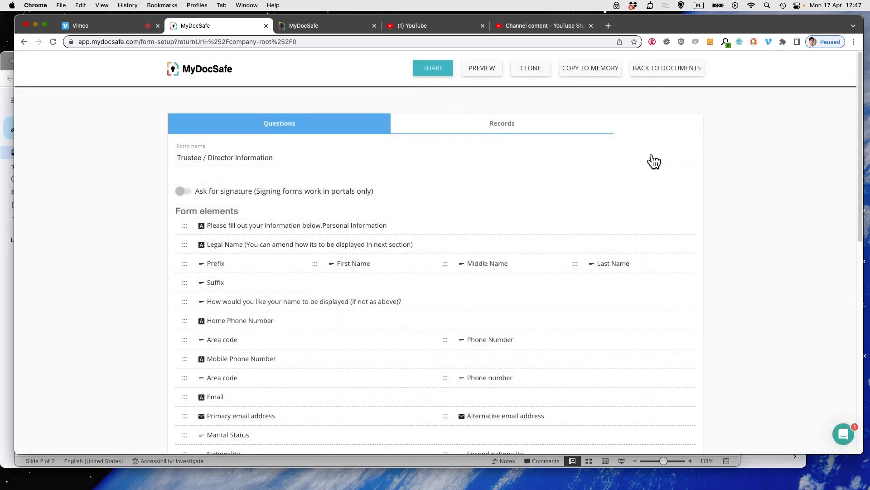
Bring the Outlook invitation email forward and open the form from its link.
key("super+Tab")
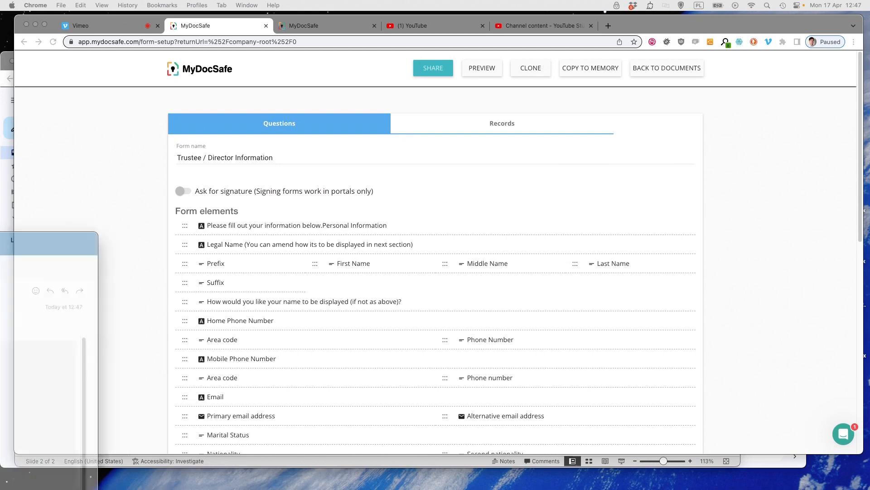
left_click_drag(0, 237, 293, 47)
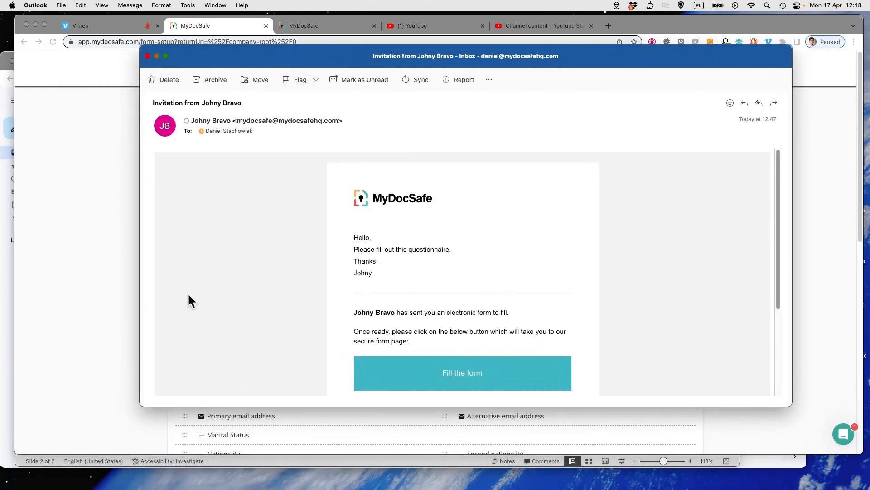
left_click(450, 382)
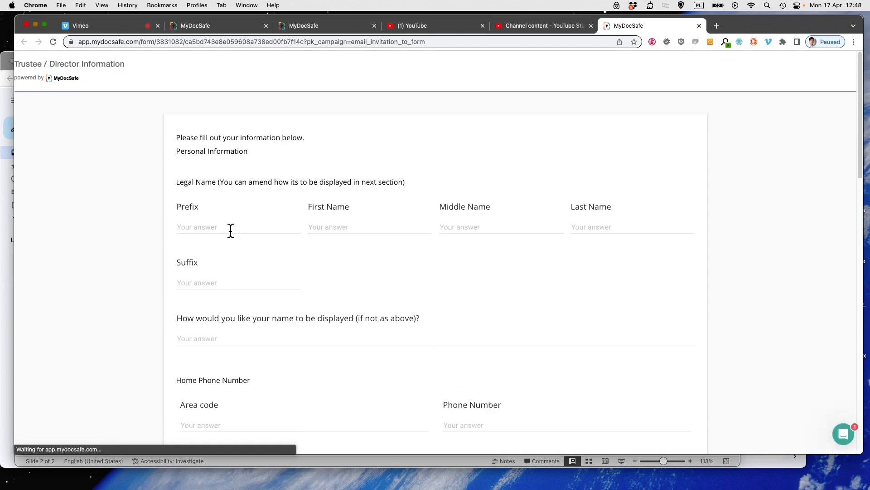
Fill the prefix, first, middle, last, suffix and display-name fields with test text.
left_click(229, 227)
scroll(335, 265, "down", 1)
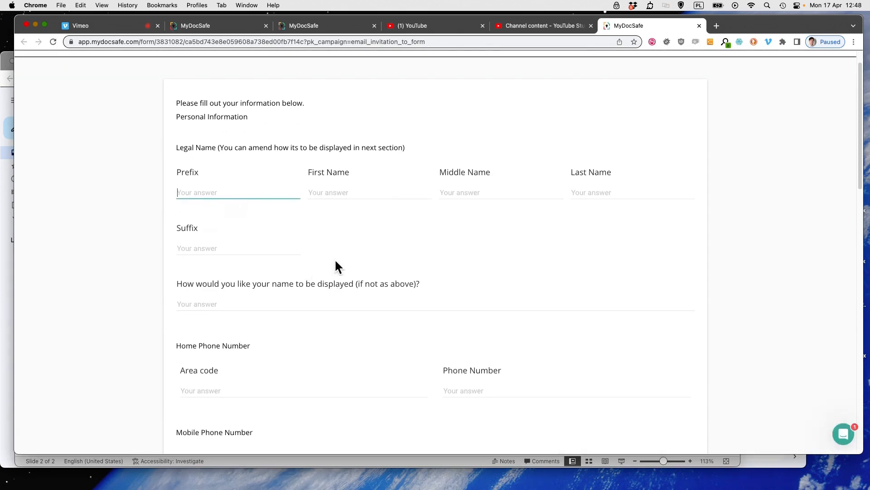
type("adsf")
left_click(361, 191)
type("asdf")
left_click(475, 191)
type("adsf")
left_click(581, 190)
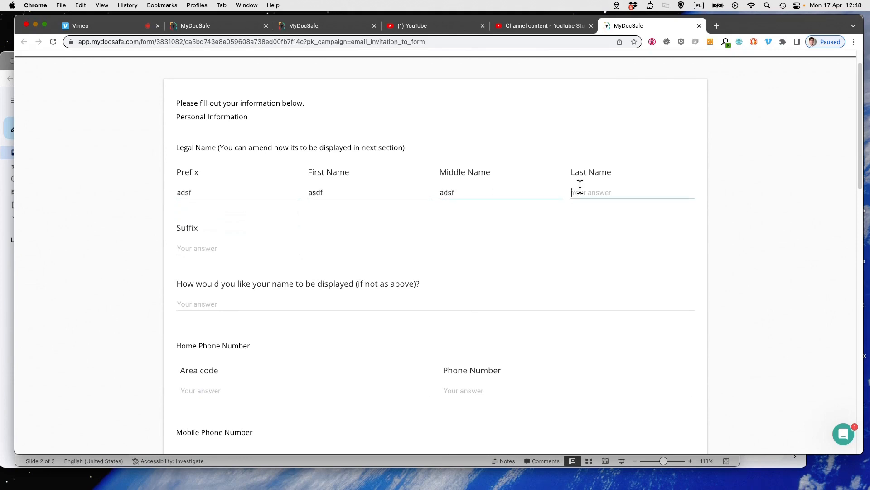
type("asdf")
left_click(219, 249)
type("asdf")
left_click(231, 307)
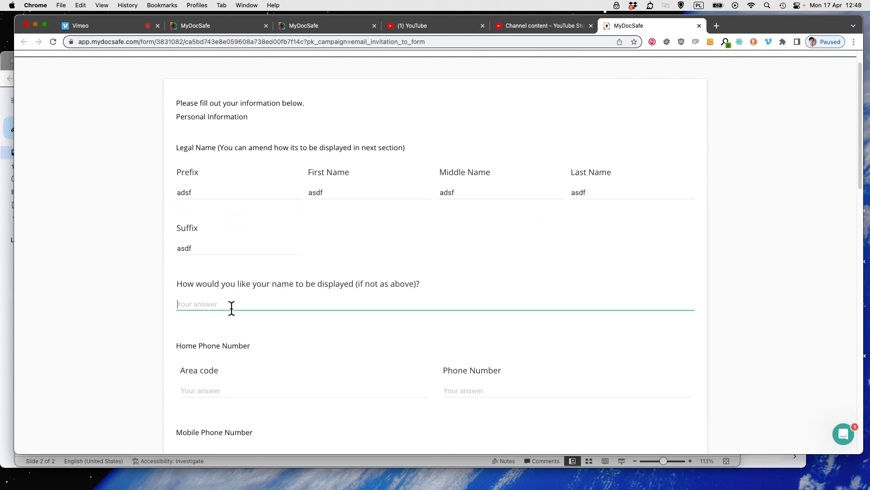
type("sdf")
Enter test text in the home and mobile phone fields and both email fields.
left_click(235, 390)
type("asdf")
left_click(457, 392)
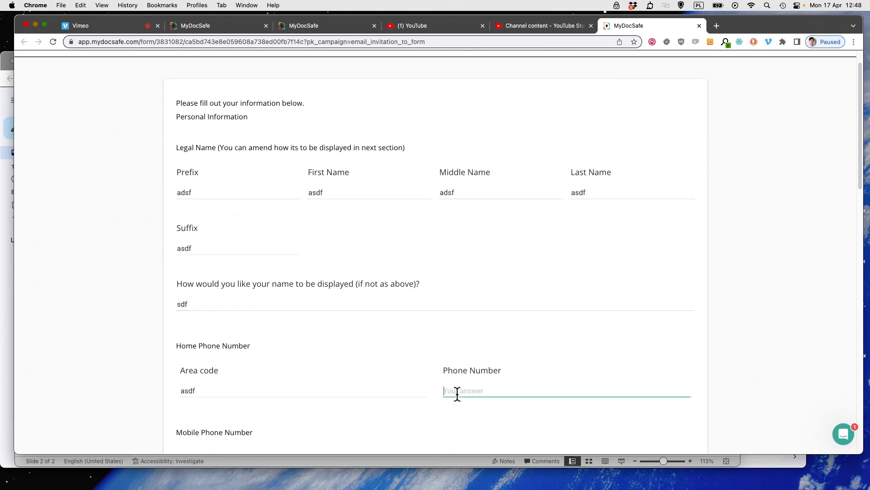
type("asdf")
scroll(435, 395, "down", 5)
left_click(232, 299)
type("adsf")
left_click(452, 300)
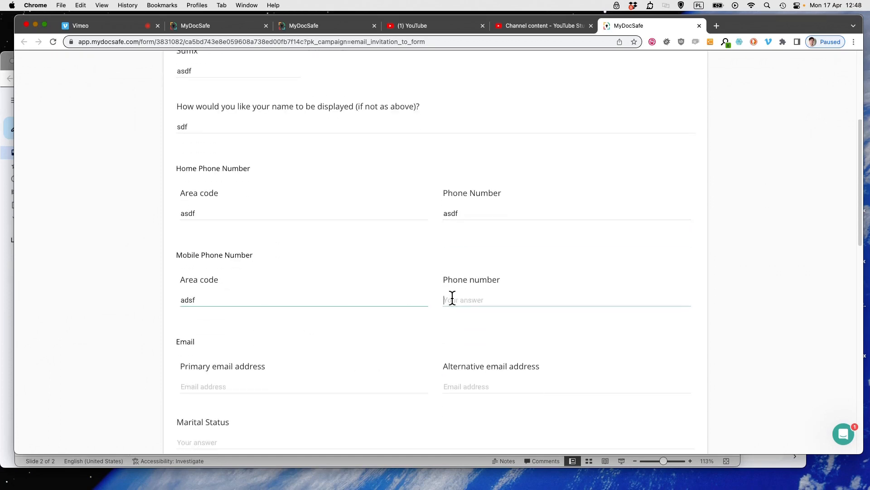
type("asdf")
left_click(286, 385)
type("adsf")
left_click(456, 386)
type("asdf")
Fill marital status, nationality, second nationality and occupation with test text.
scroll(327, 377, "down", 5)
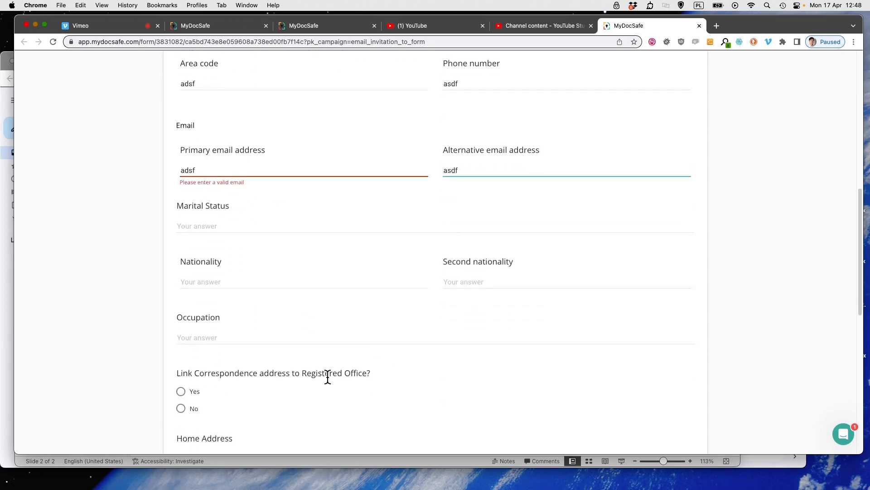
left_click(228, 188)
type("adsf")
left_click(238, 240)
type("asdf")
left_click(463, 241)
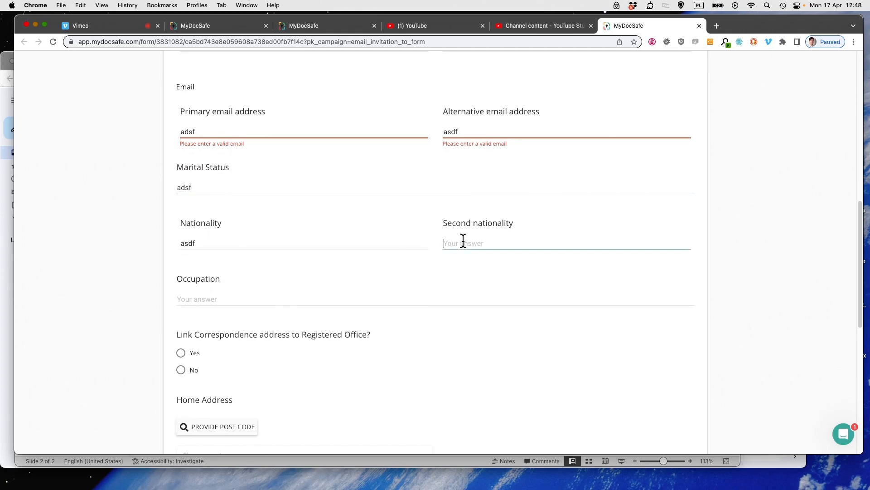
type("sadf")
left_click(252, 299)
type("adsf")
Answer No to linking the correspondence address and put test text in Building Number.
left_click(181, 370)
scroll(245, 422, "down", 1)
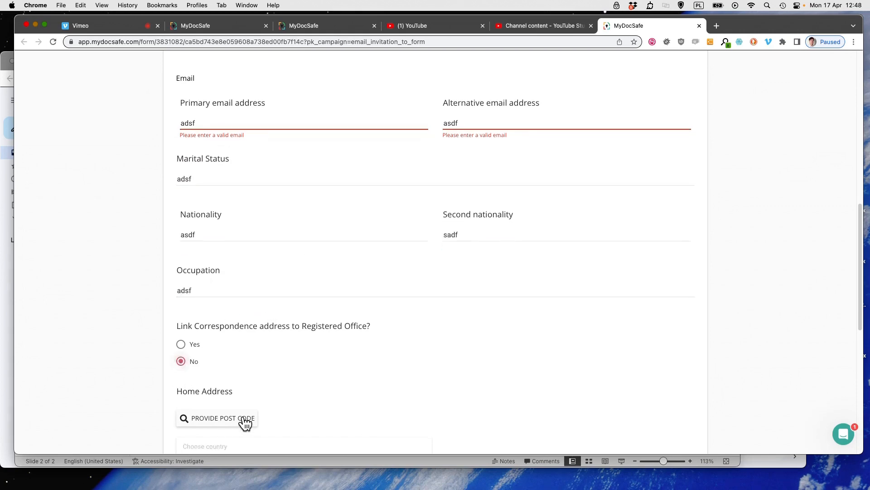
scroll(246, 421, "down", 10)
left_click(218, 110)
type("asdf")
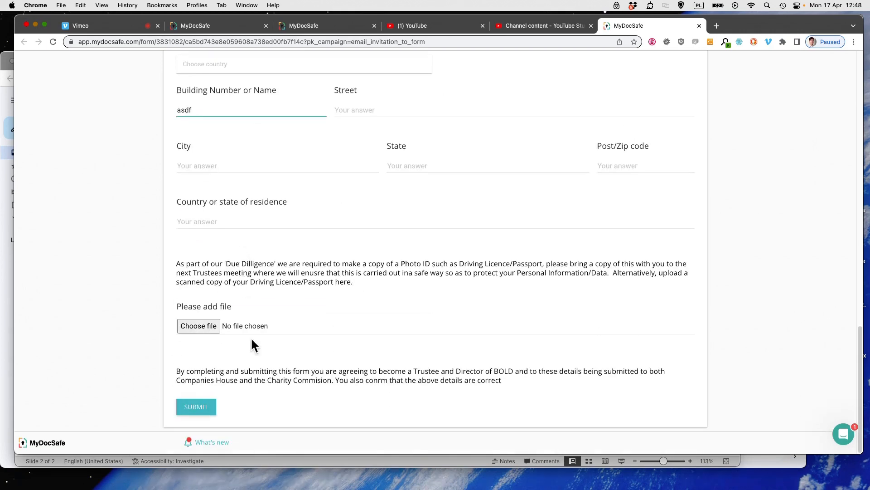
scroll(303, 273, "up", 15)
scroll(303, 274, "down", 5)
scroll(303, 274, "down", 3)
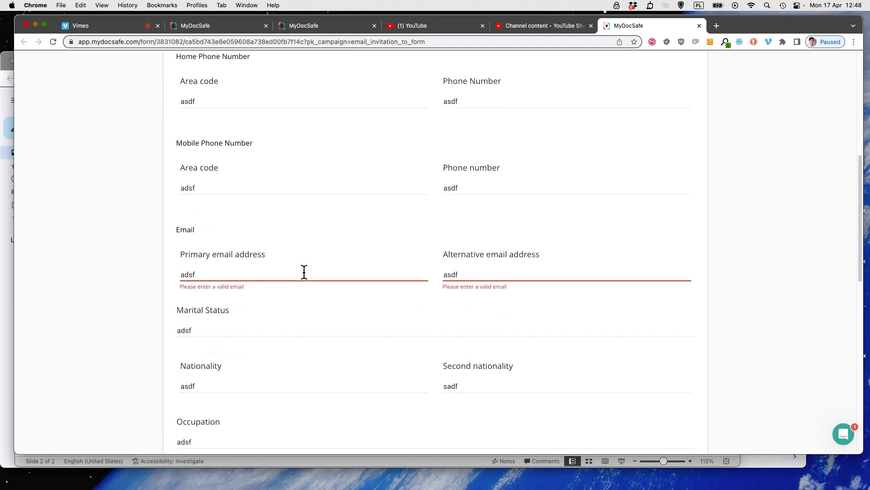
left_click_drag(203, 275, 153, 288)
type("A2")
type("@")
type("b")
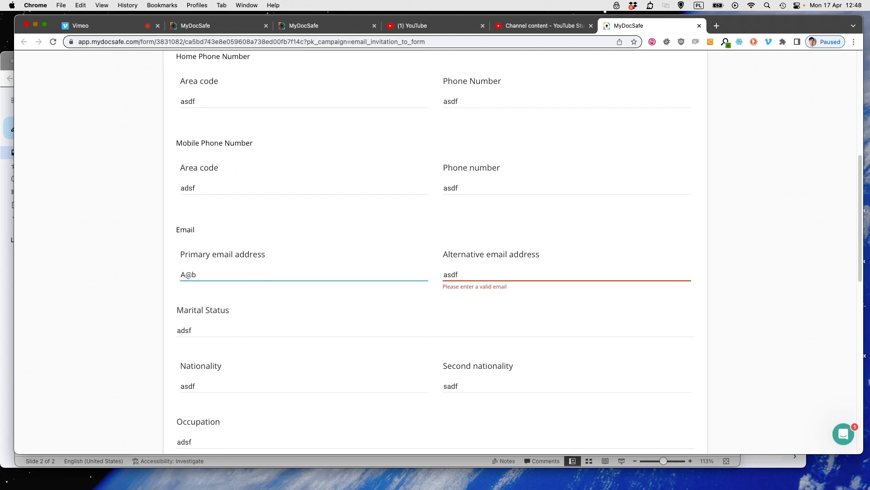
type(".com")
key("super+a")
key("super+c")
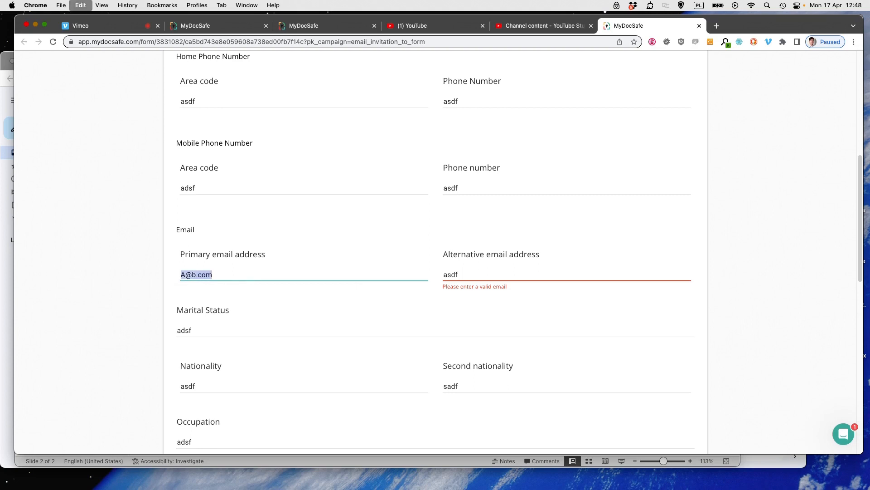
left_click(536, 272)
key("super+a")
key("super+v")
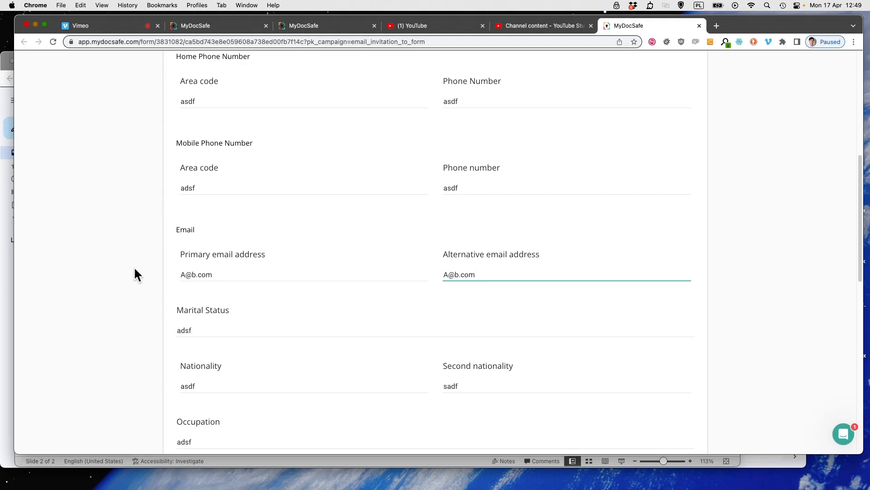
Submit the completed form from the bottom of the page.
scroll(138, 261, "down", 10)
scroll(140, 281, "down", 3)
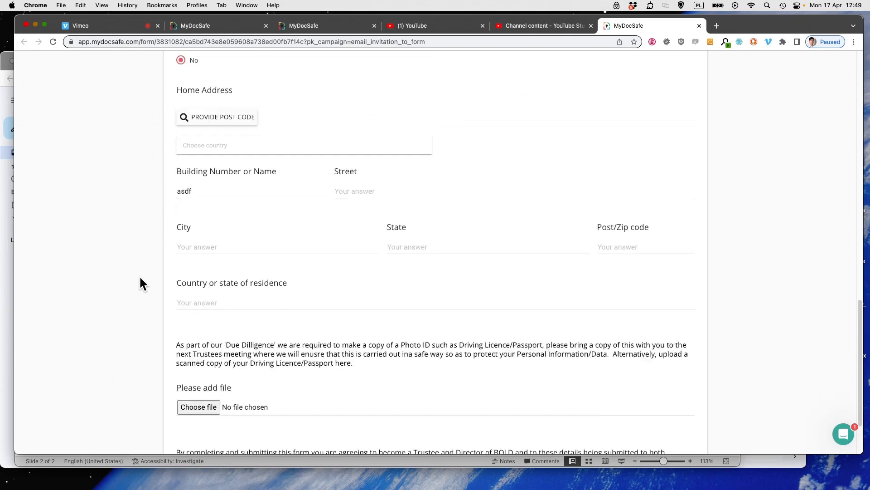
left_click(191, 410)
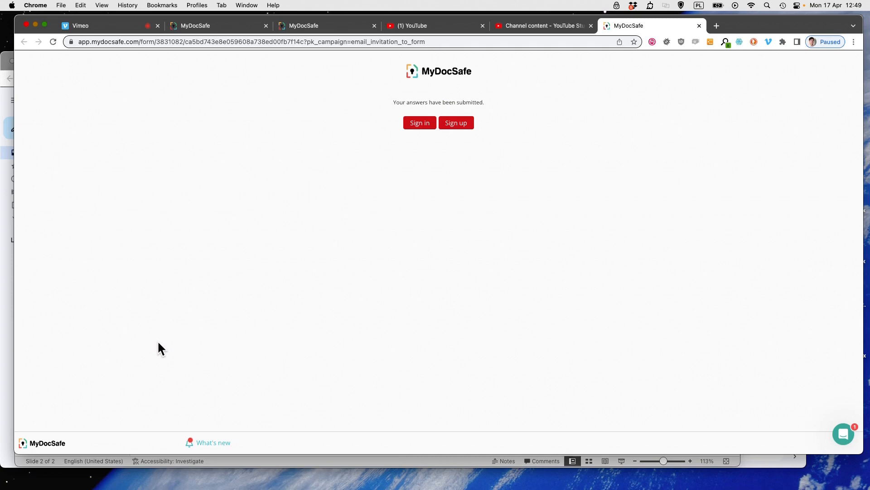
Go back to Documents, open Trustee / Director Information and show its Records tab.
left_click(207, 26)
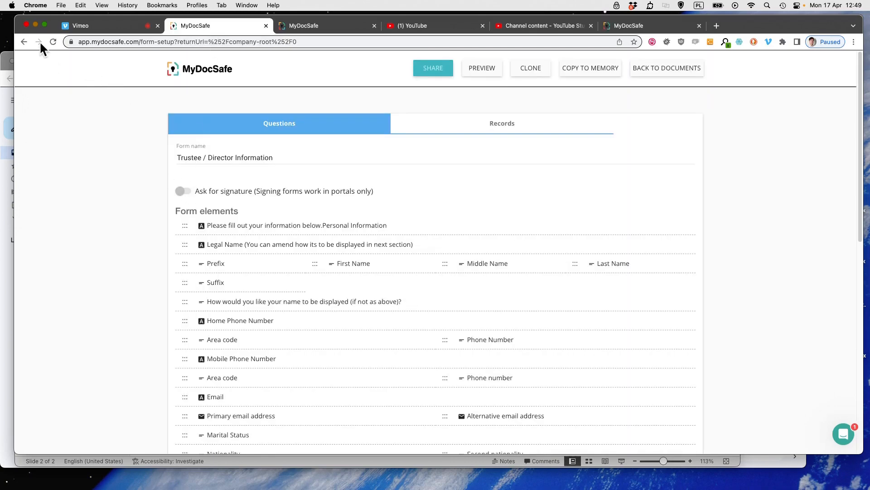
left_click(53, 41)
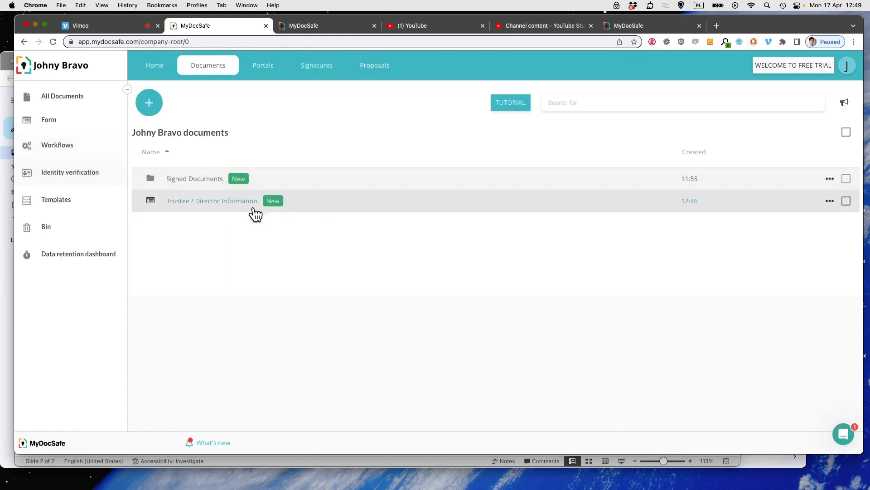
left_click(252, 208)
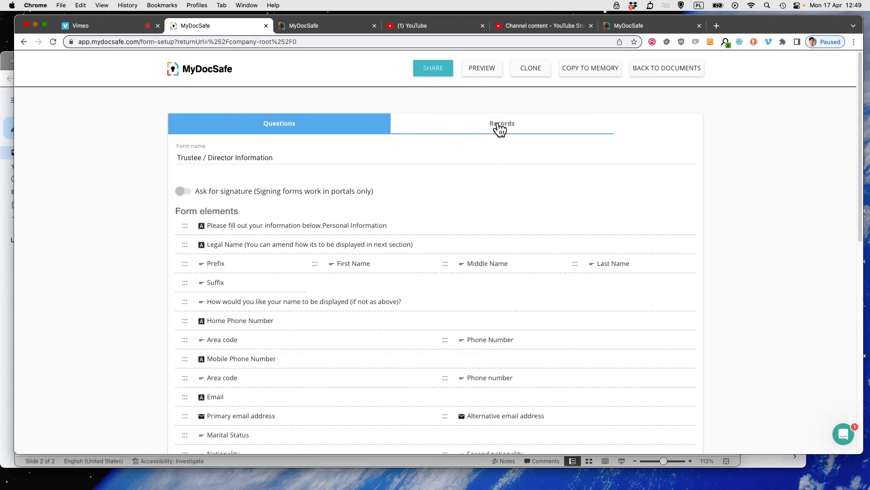
left_click(500, 130)
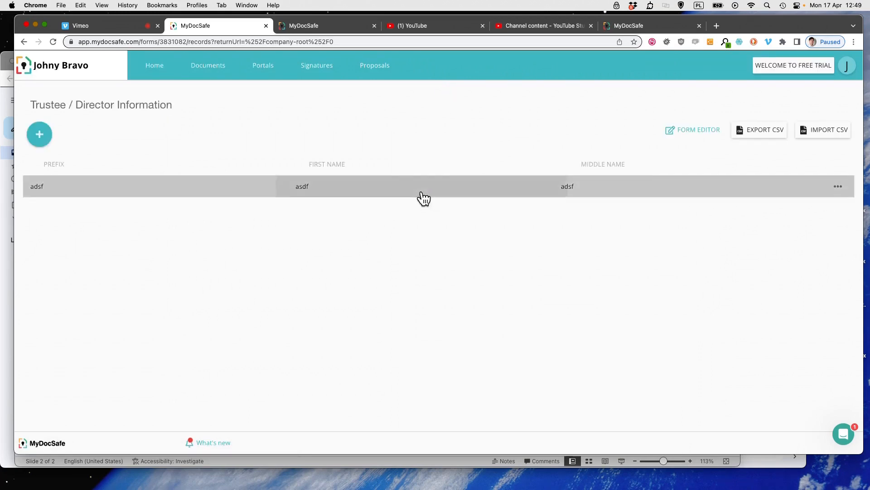
View the submitted entry's answers, close it, and return to the Documents page.
left_click(837, 188)
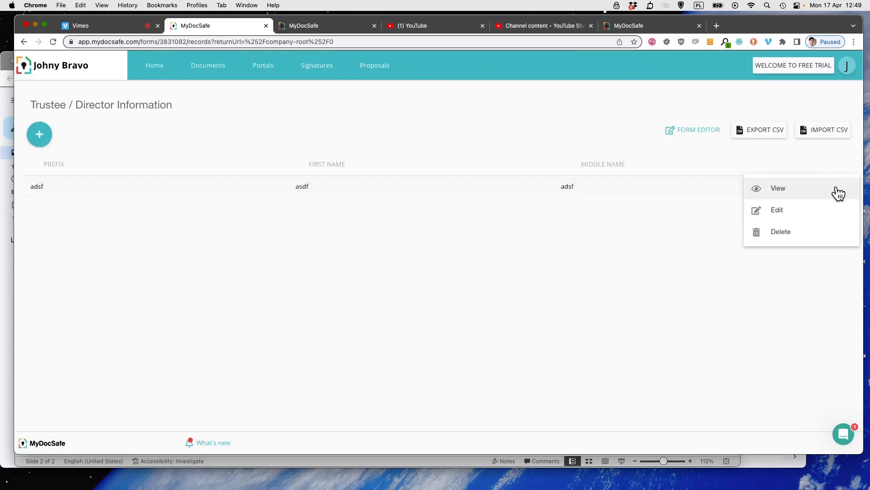
left_click(817, 196)
scroll(504, 254, "down", 5)
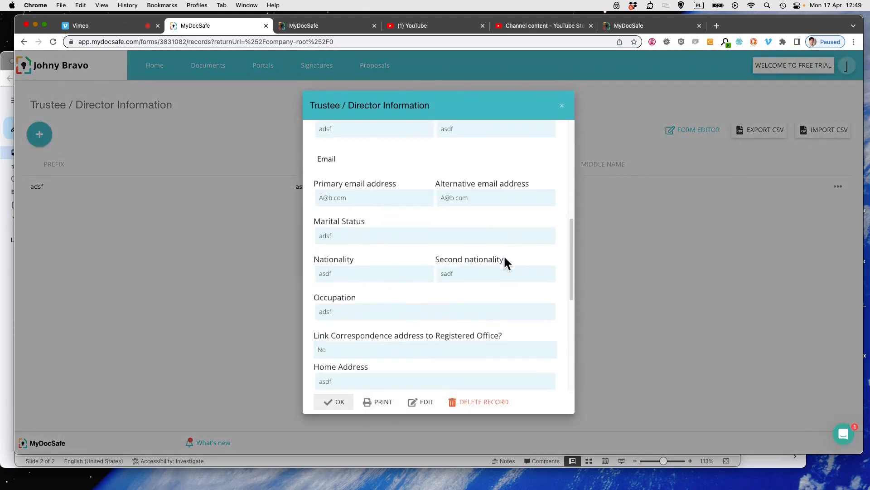
scroll(504, 254, "up", 8)
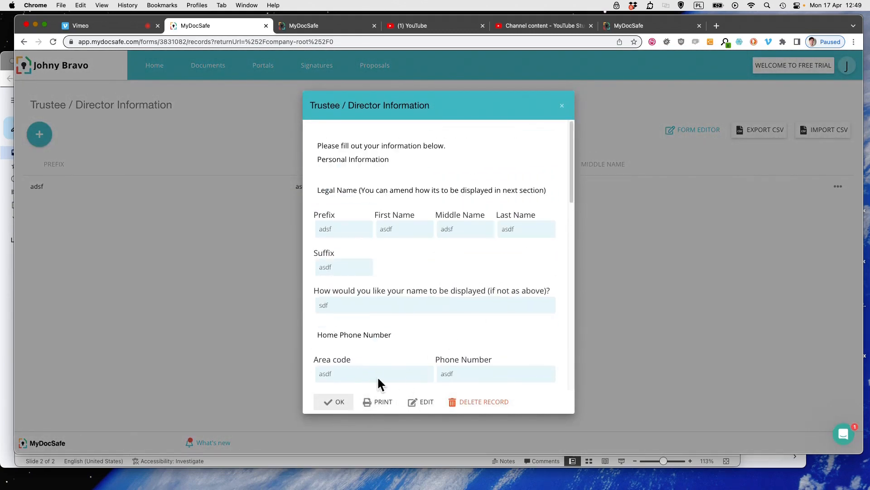
left_click(562, 106)
left_click(844, 187)
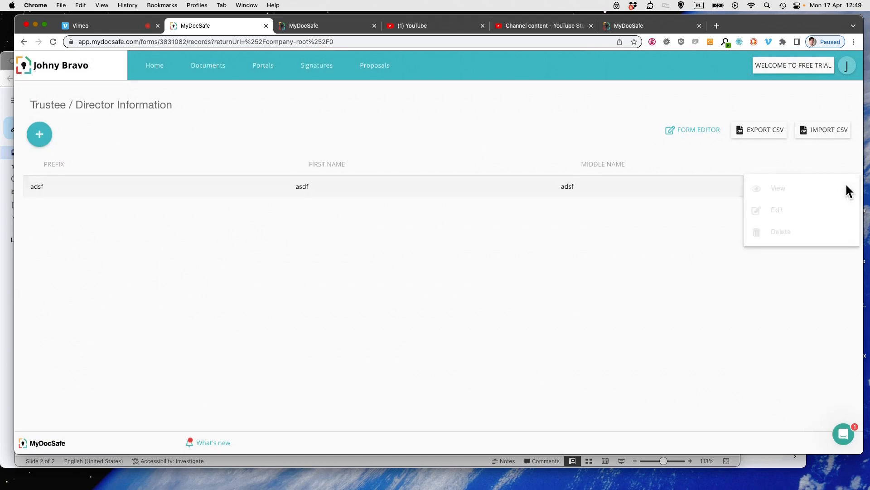
left_click(783, 150)
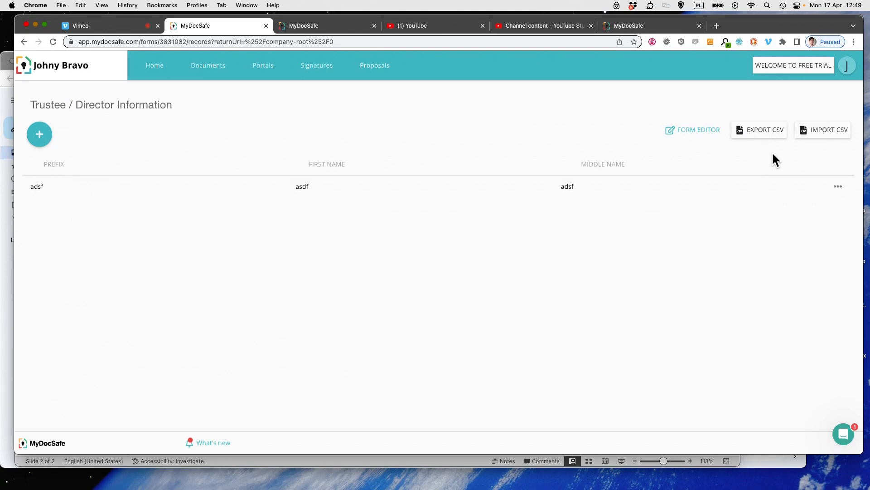
left_click(199, 69)
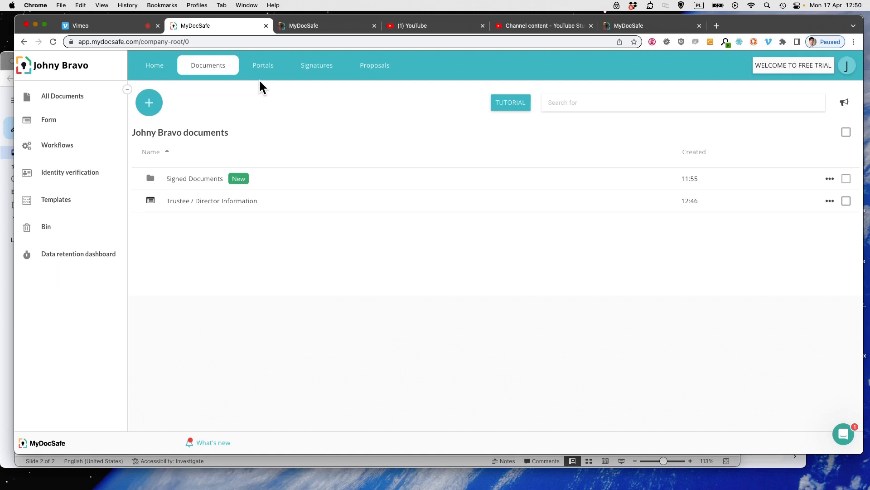
Open the account menu showing Personal settings, Sign out and Help.
left_click(846, 69)
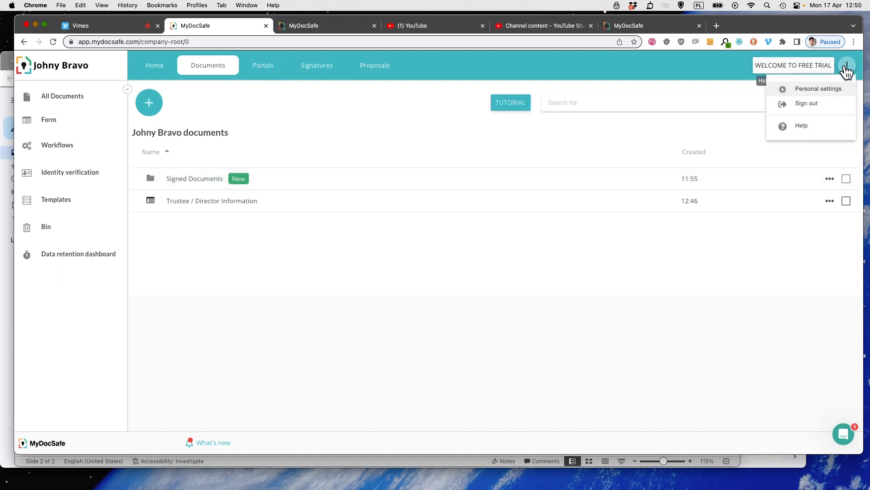